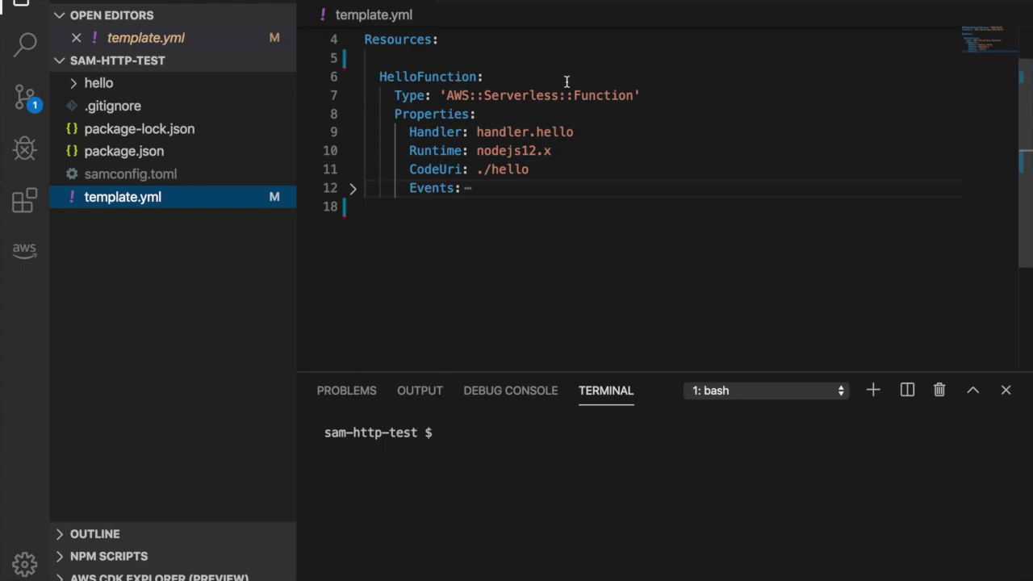
Step: Expand the Events section and its HelloAPI entry under HelloFunction in template.yml and examine the event type
{"action": "left_click", "coordinate": [425, 76]}
{"action": "double_click", "coordinate": [426, 75]}
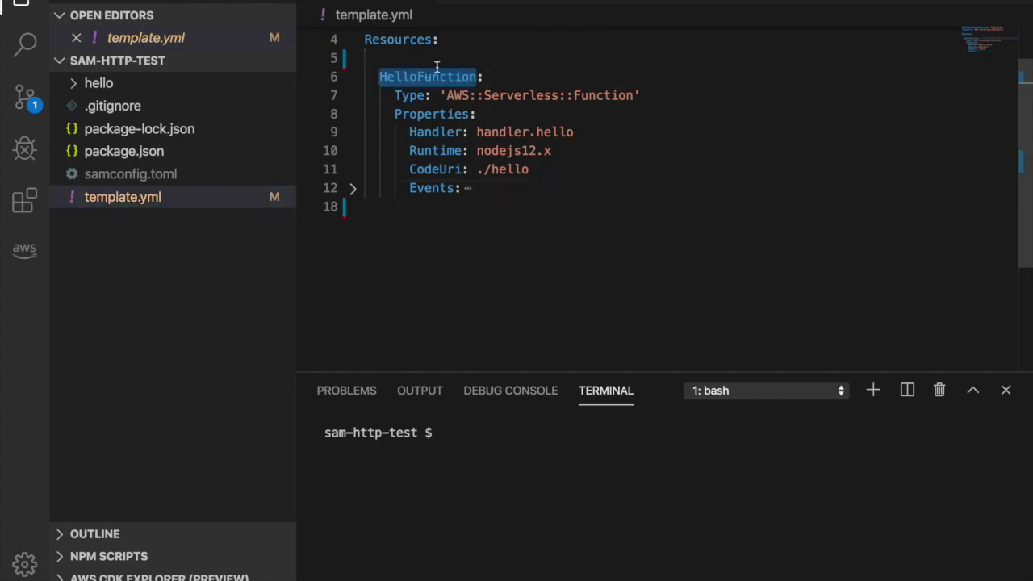
{"action": "left_click", "coordinate": [353, 188]}
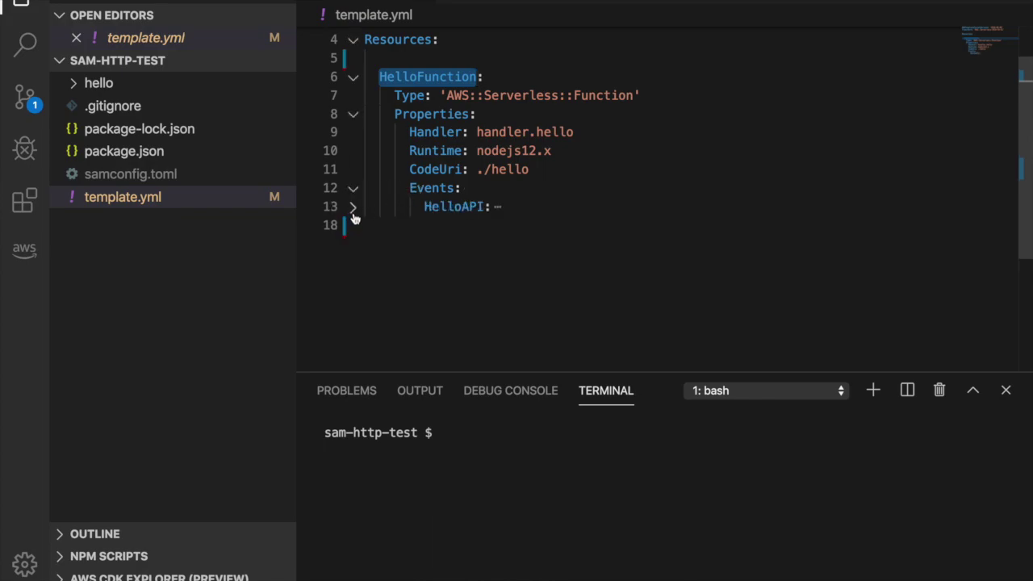
{"action": "left_click", "coordinate": [352, 206]}
{"action": "left_click_drag", "start_coordinate": [410, 188], "coordinate": [556, 277]}
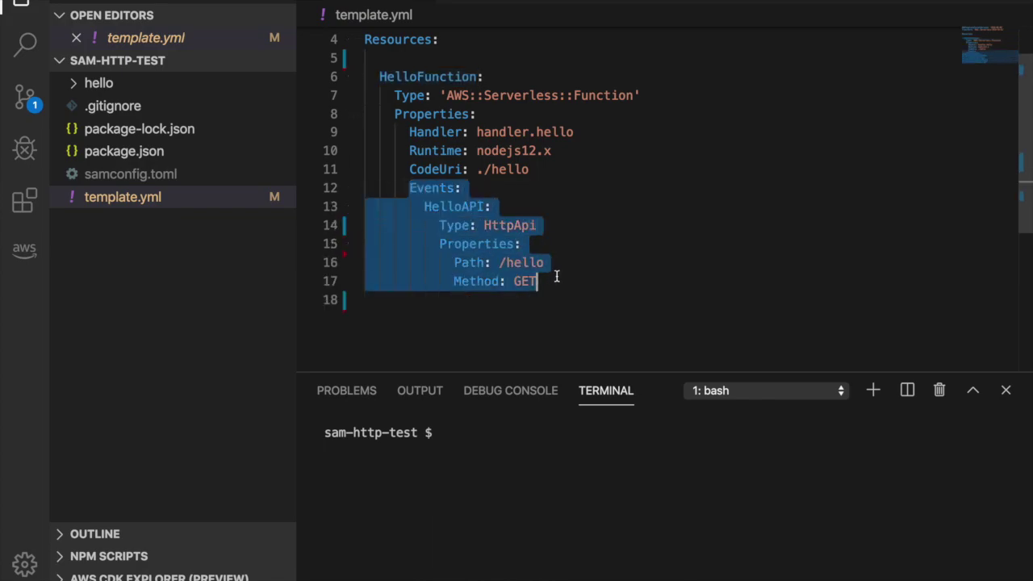
{"action": "left_click_drag", "start_coordinate": [555, 279], "coordinate": [537, 281]}
{"action": "double_click", "coordinate": [519, 225]}
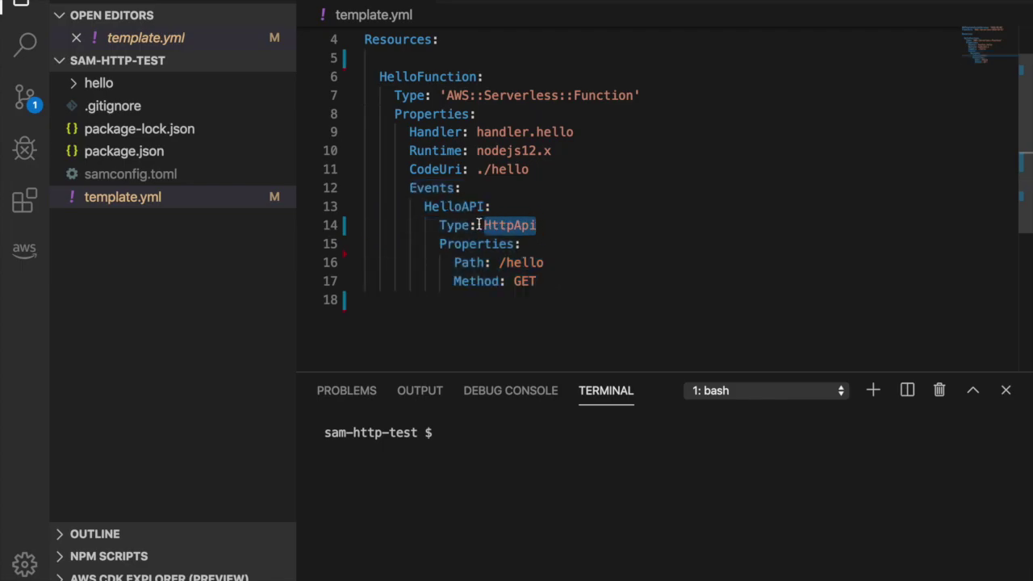
Step: Remove the Http prefix from the HelloAPI event type, restore it to HttpApi, and save template.yml
{"action": "left_click", "coordinate": [507, 226]}
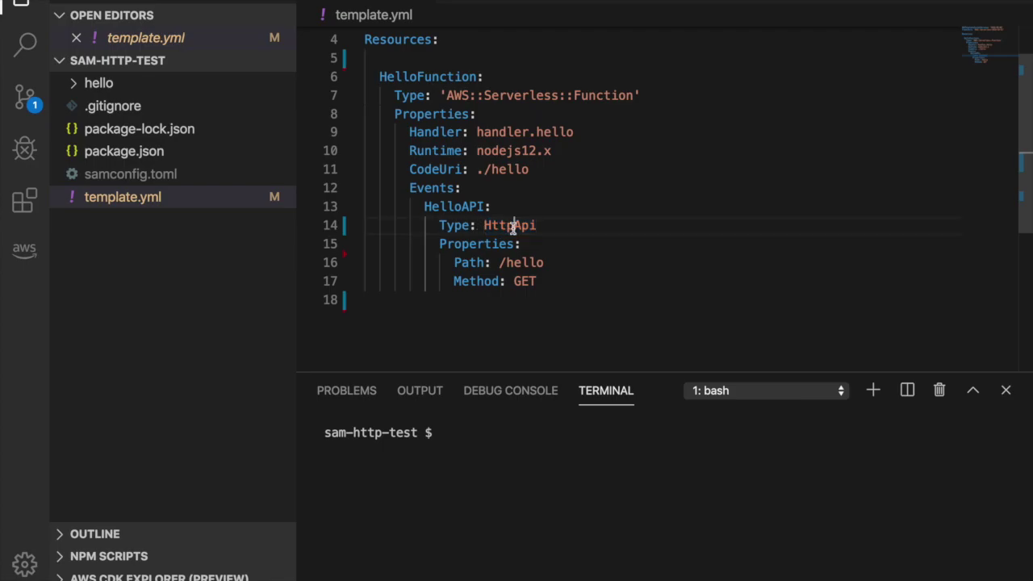
{"action": "key", "text": "BackSpace"}
{"action": "key", "text": "BackSpace"}
{"action": "key", "text": "BackSpace"}
{"action": "key", "text": "BackSpace"}
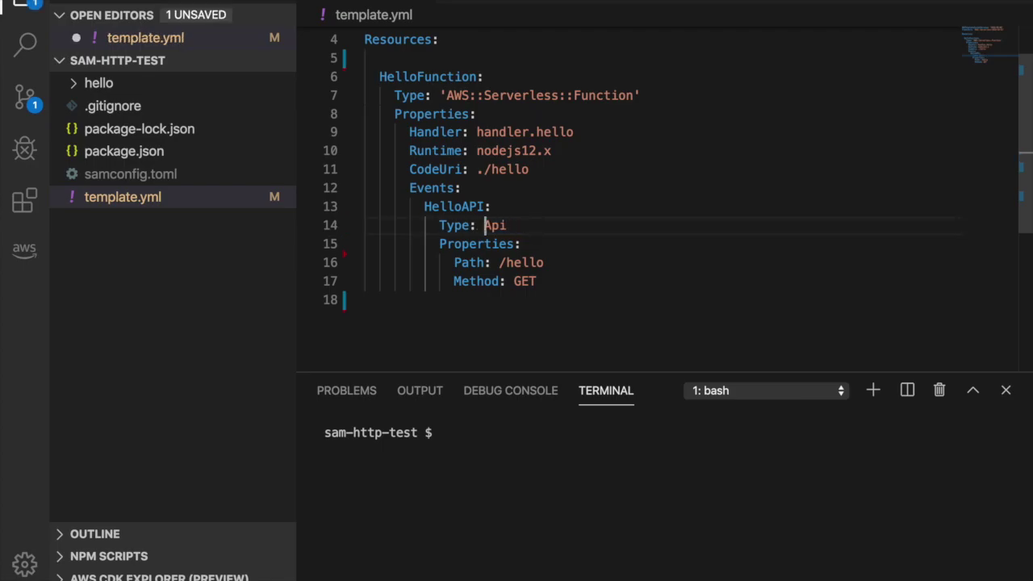
{"action": "type", "text": "Http"}
{"action": "key", "text": "ctrl+s"}
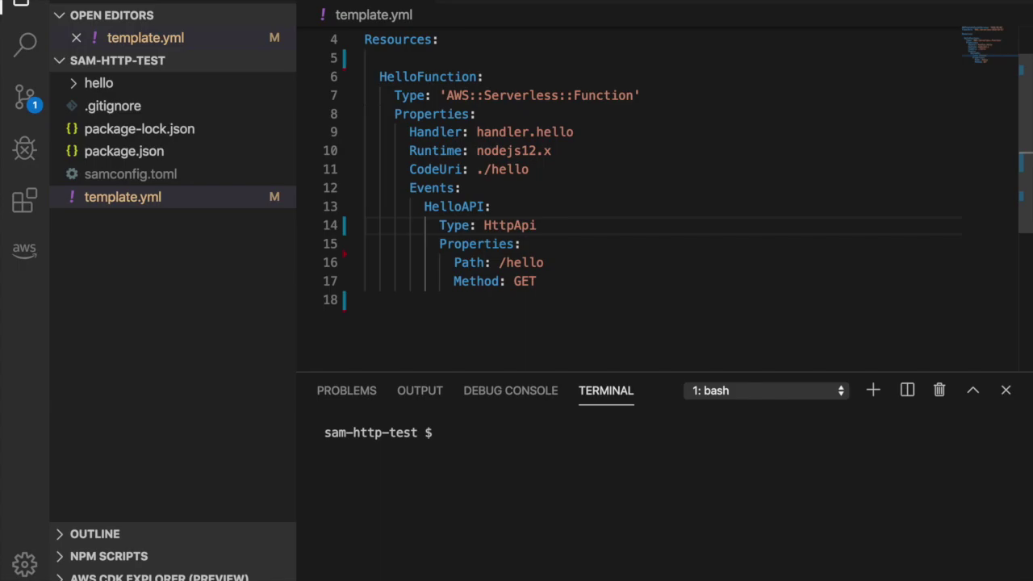
{"action": "left_click", "coordinate": [552, 455]}
{"action": "type", "text": "sa"}
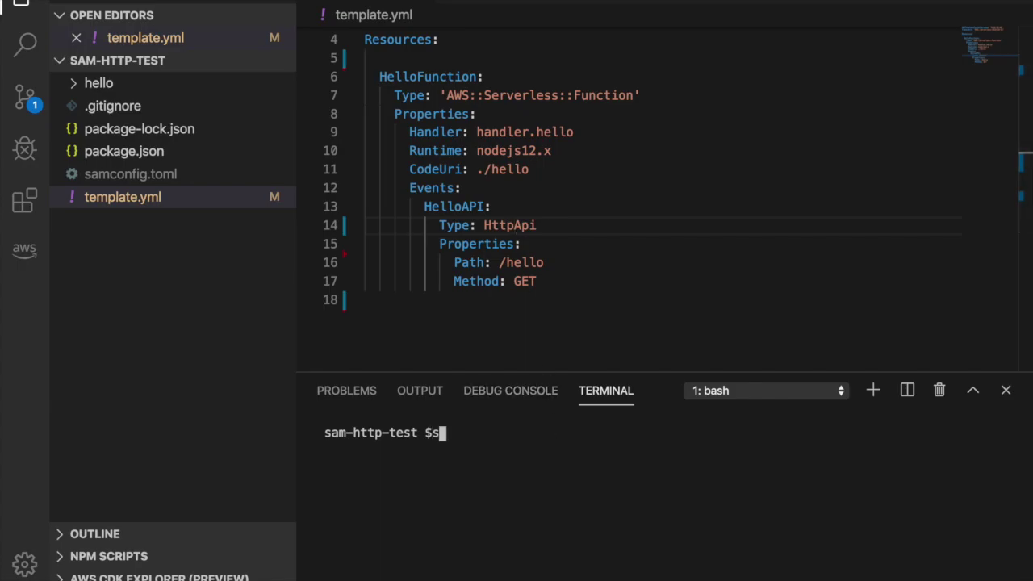
{"action": "key", "text": "BackSpace"}
{"action": "key", "text": "BackSpace"}
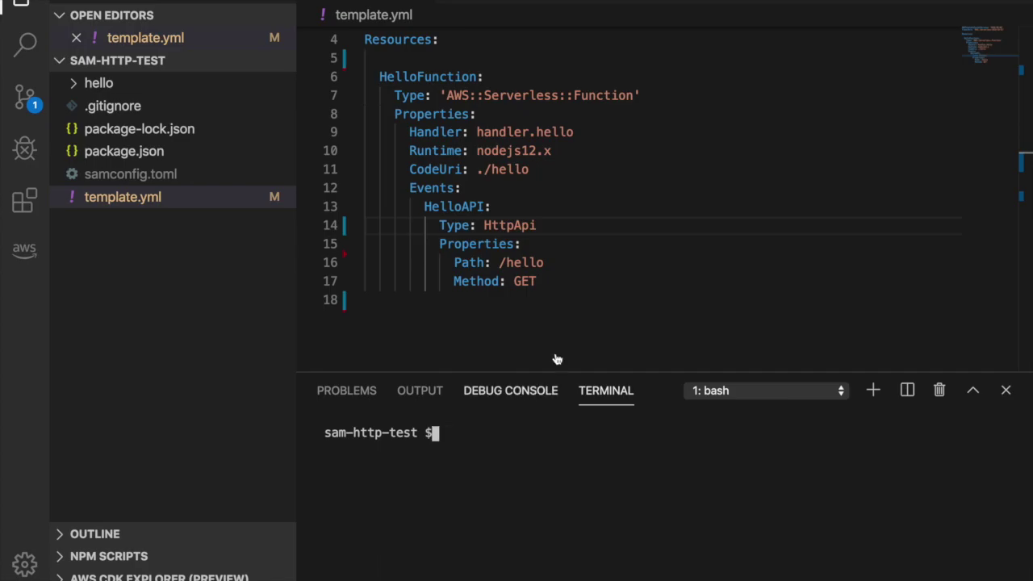
Step: Deploy the SAM application by running sam deploy in the sam-http-test terminal
{"action": "left_click_drag", "start_coordinate": [537, 281], "coordinate": [440, 242]}
{"action": "left_click", "coordinate": [464, 448]}
{"action": "type", "text": "sam deploy"}
{"action": "key", "text": "Return"}
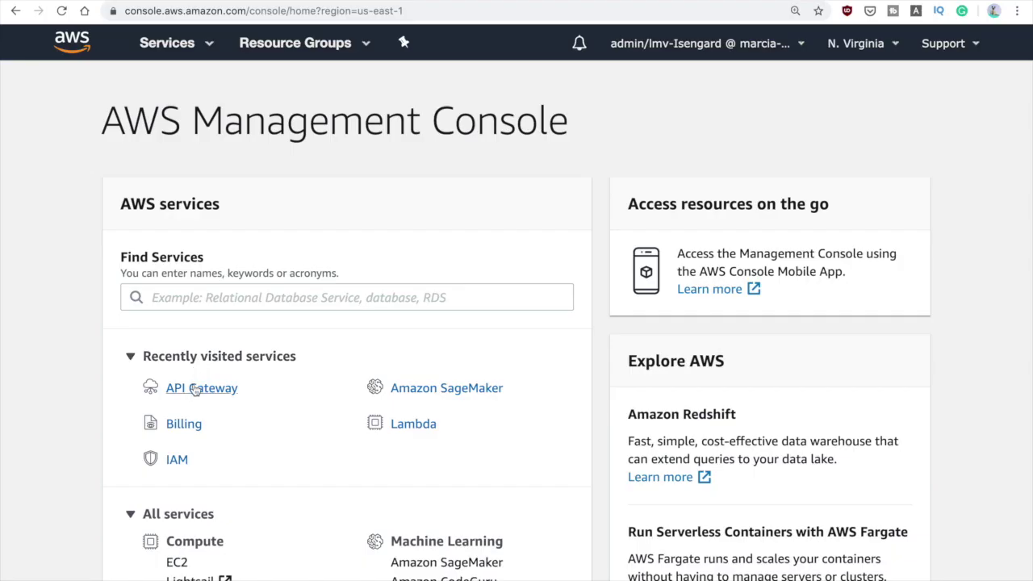
Step: In the AWS Management Console, open the sam-http-test API in API Gateway and examine its name, ID and protocol
{"action": "left_click", "coordinate": [195, 388]}
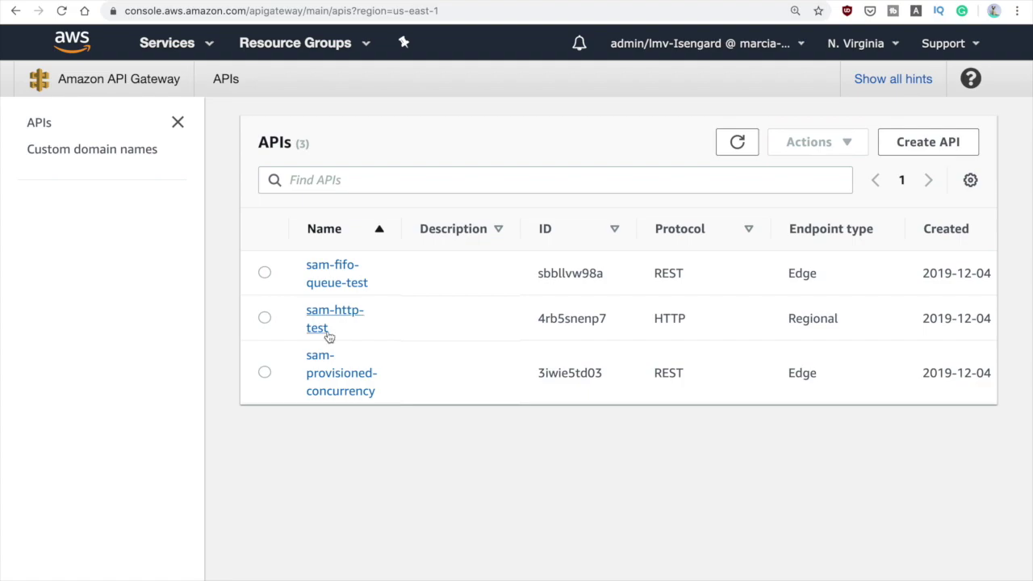
{"action": "left_click", "coordinate": [328, 331]}
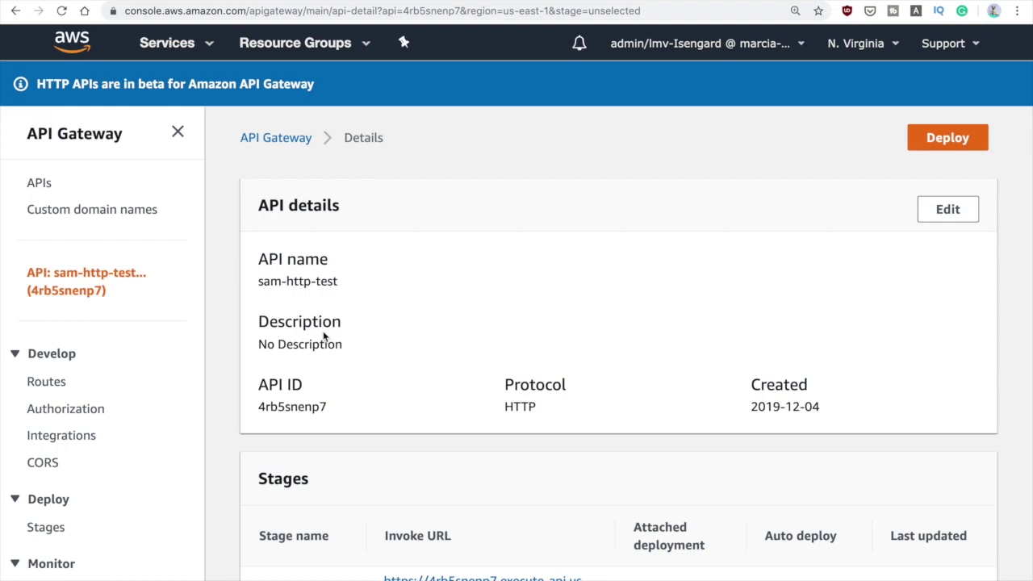
{"action": "left_click_drag", "start_coordinate": [257, 203], "coordinate": [360, 208]}
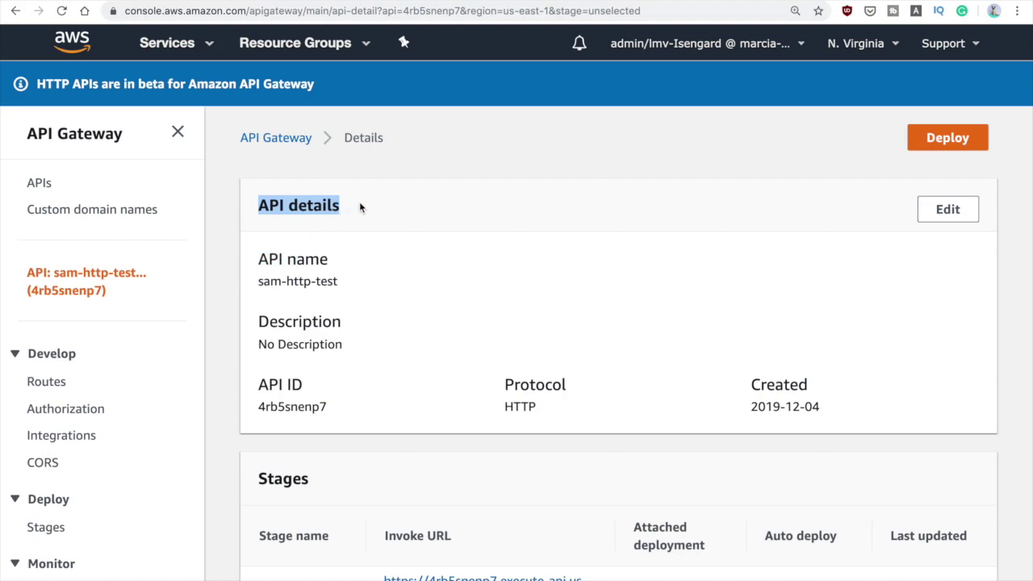
{"action": "triple_click", "coordinate": [293, 256]}
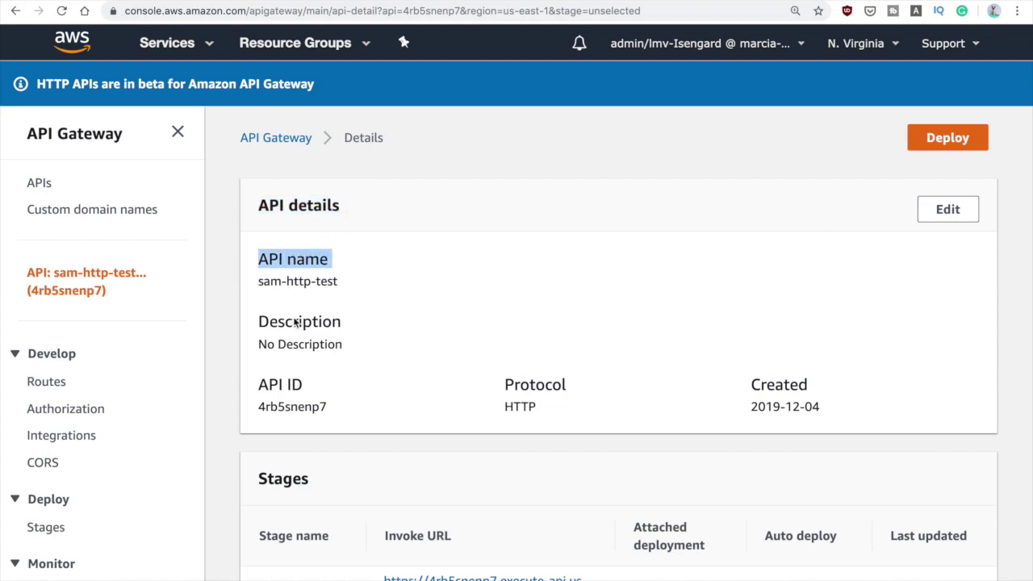
{"action": "triple_click", "coordinate": [285, 382]}
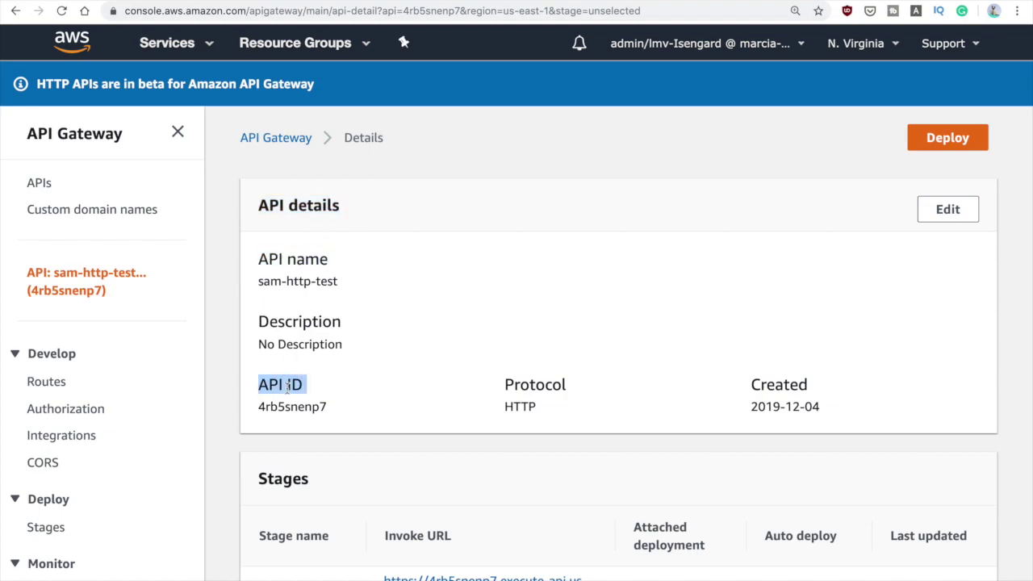
{"action": "triple_click", "coordinate": [526, 406]}
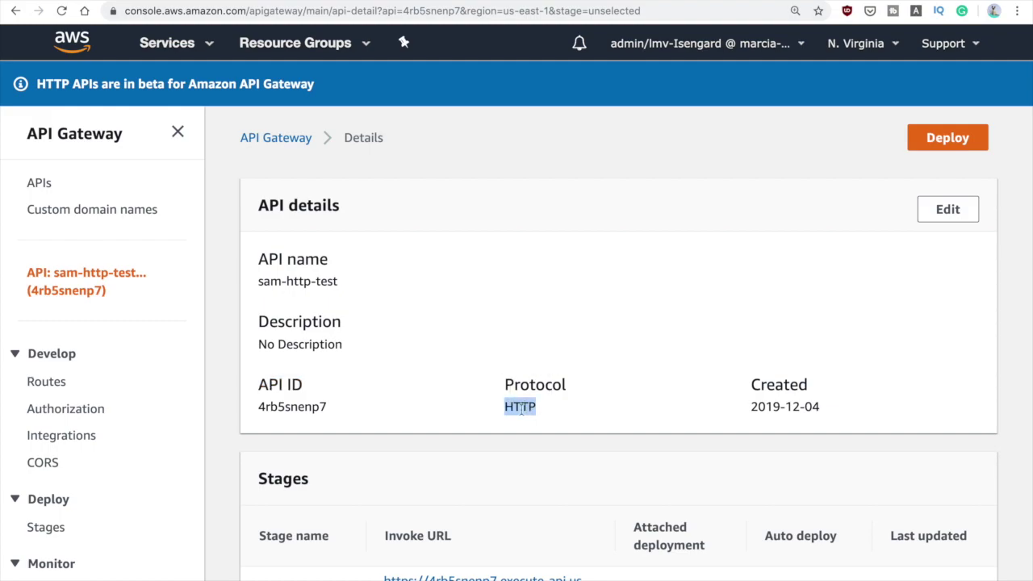
Step: Examine the API's description and the $default entry in its list of stages
{"action": "scroll", "coordinate": [511, 368], "scroll_direction": "down", "scroll_amount": 5}
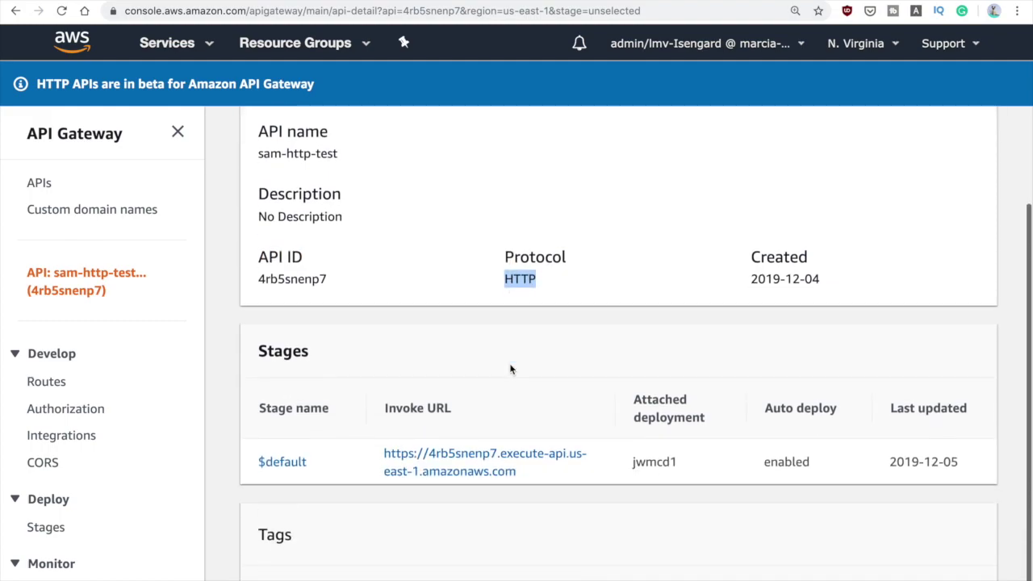
{"action": "scroll", "coordinate": [511, 369], "scroll_direction": "up", "scroll_amount": 4}
{"action": "triple_click", "coordinate": [307, 317]}
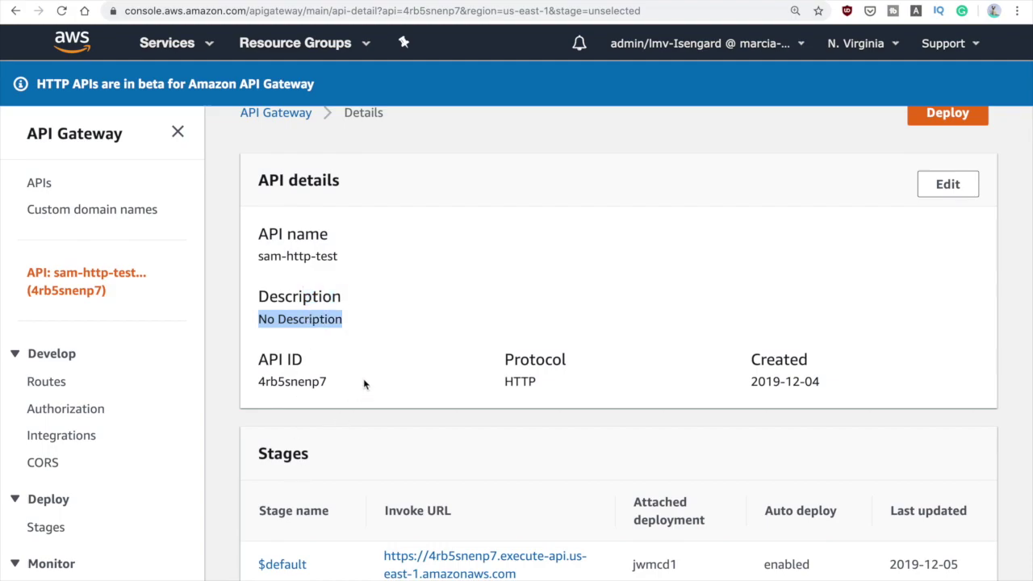
{"action": "scroll", "coordinate": [363, 384], "scroll_direction": "down", "scroll_amount": 4}
{"action": "left_click_drag", "start_coordinate": [318, 421], "coordinate": [256, 425]}
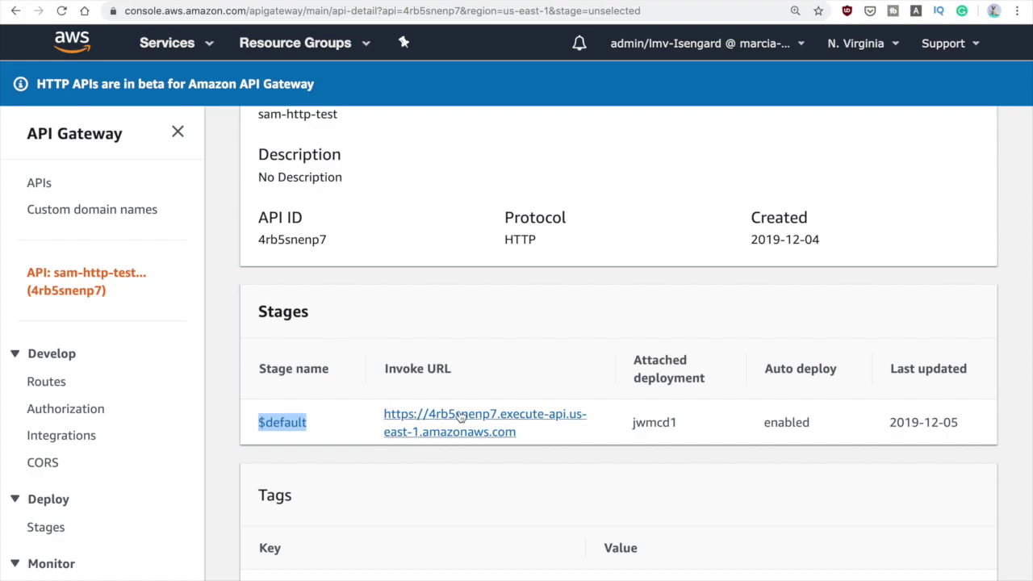
Step: Open the $default stage's invoke URL in a separate browser tab and request its /hello path
{"action": "left_click_drag", "start_coordinate": [524, 431], "coordinate": [385, 410]}
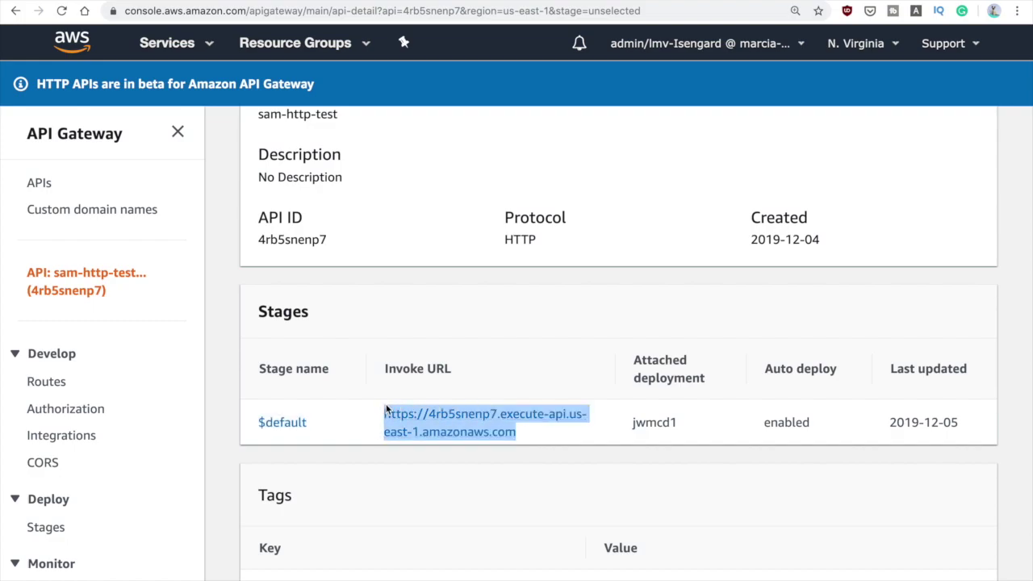
{"action": "right_click", "coordinate": [408, 416]}
{"action": "left_click", "coordinate": [300, 160]}
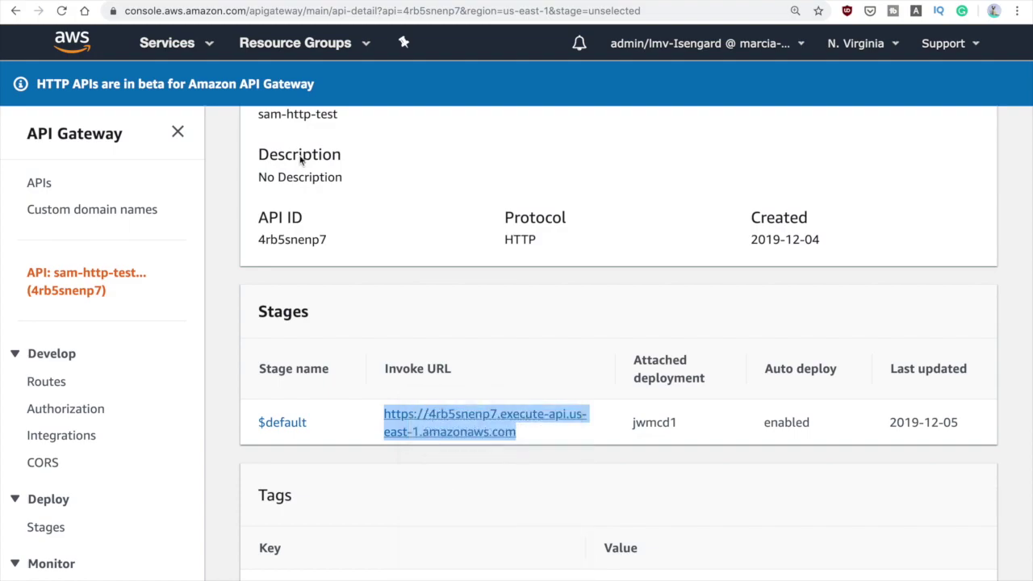
{"action": "key", "text": "ctrl+Tab"}
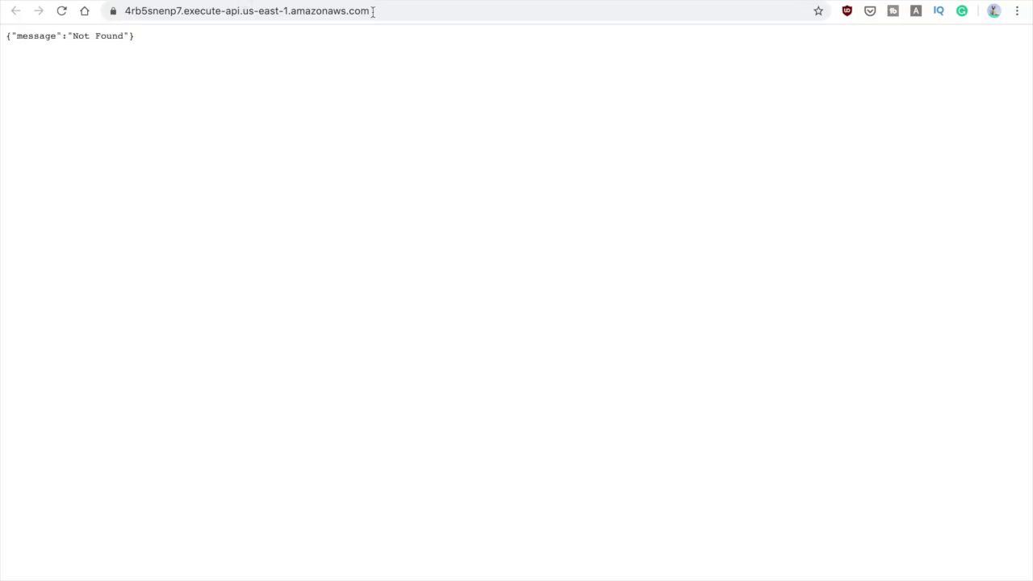
{"action": "left_click", "coordinate": [401, 13]}
{"action": "left_click", "coordinate": [401, 12]}
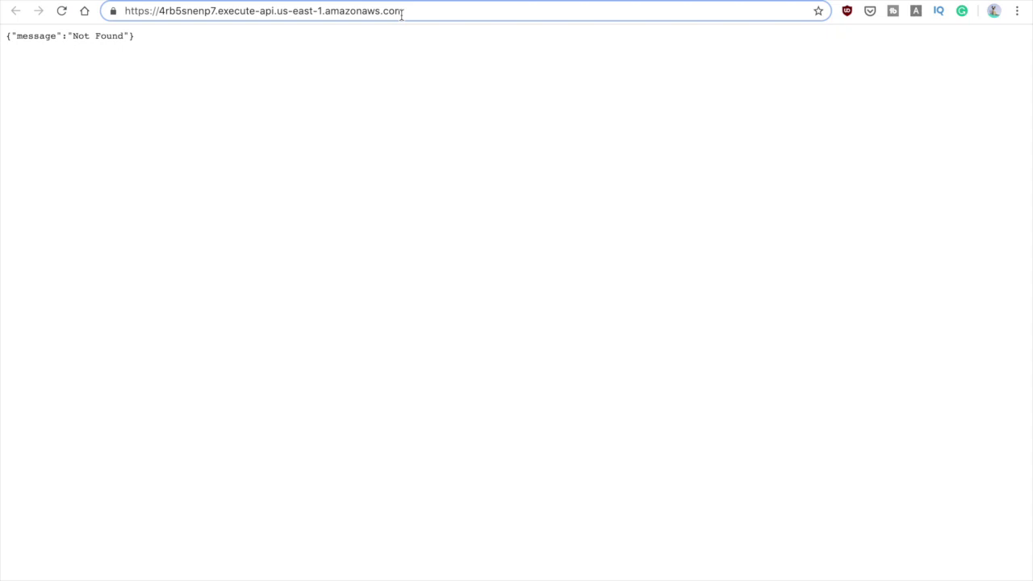
{"action": "type", "text": "/hello"}
{"action": "key", "text": "Return"}
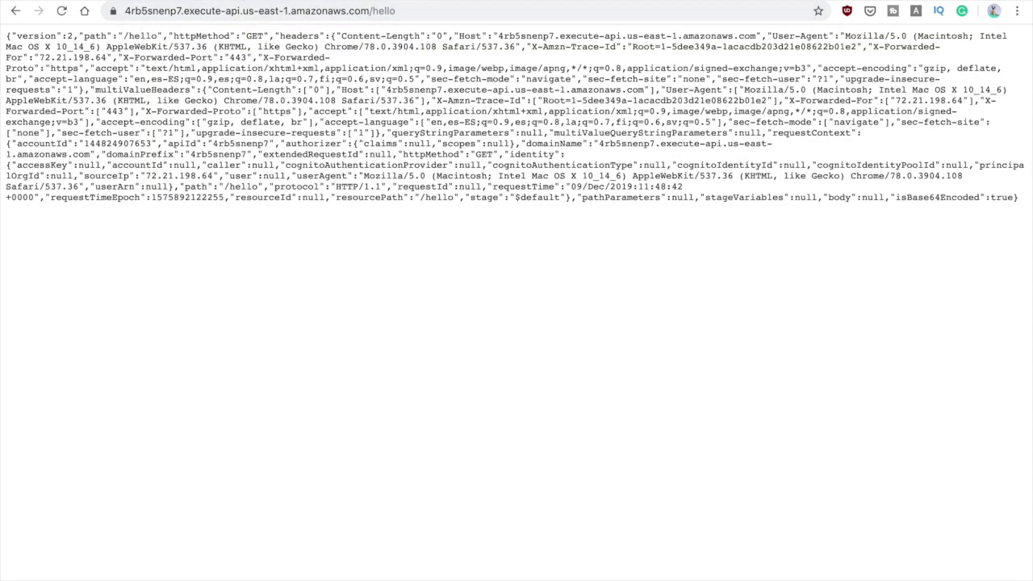
{"action": "left_click_drag", "start_coordinate": [370, 10], "coordinate": [446, 15]}
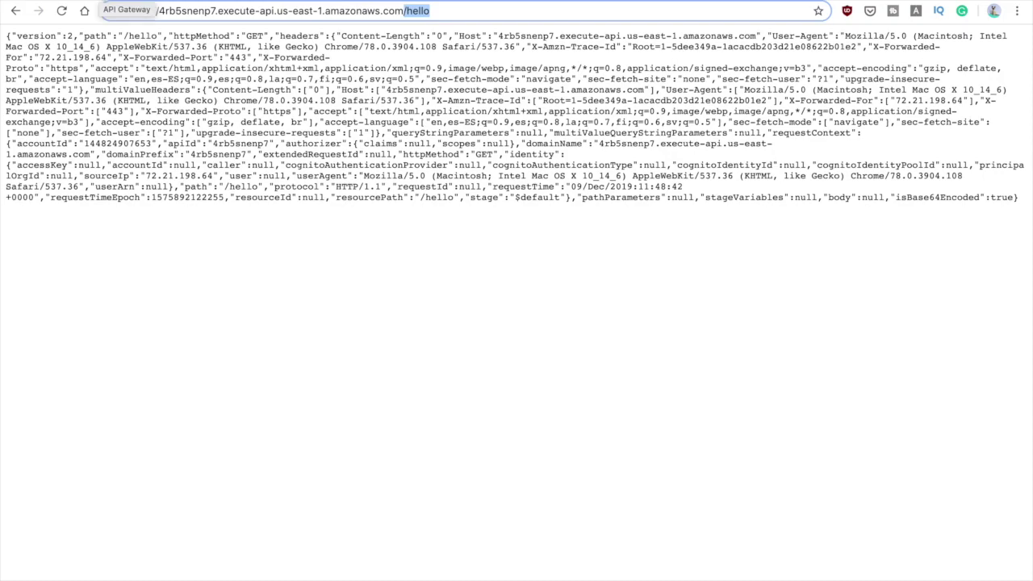
Step: Return to the API Gateway console and examine the GET /hello route's details and its Lambda integration
{"action": "key", "text": "ctrl+shift+Tab"}
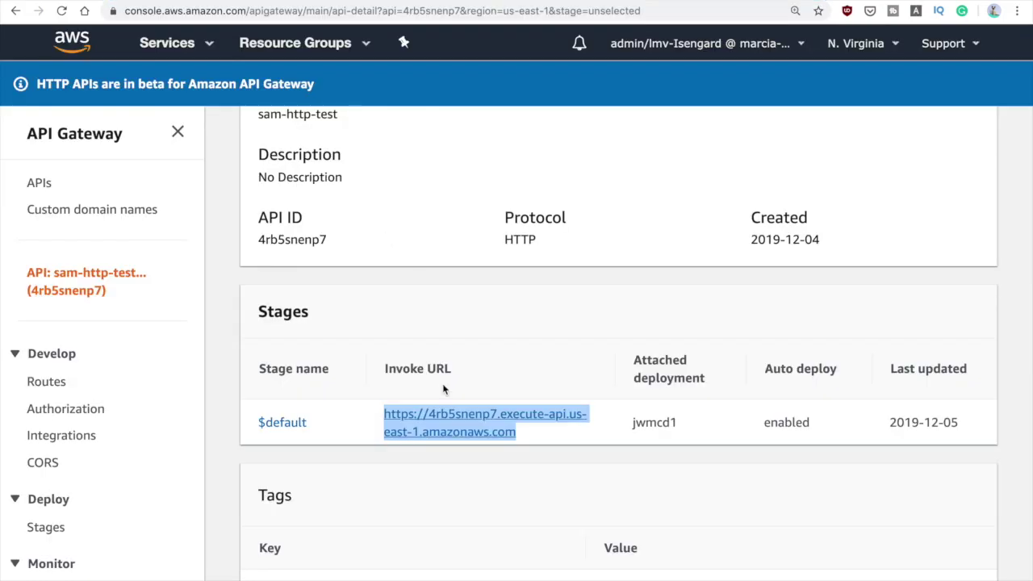
{"action": "left_click", "coordinate": [552, 480]}
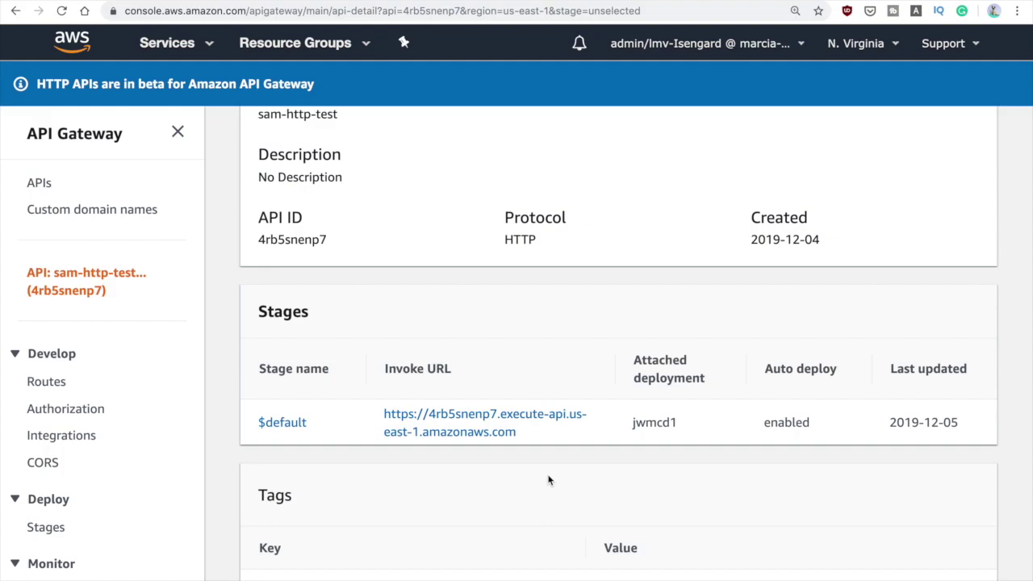
{"action": "scroll", "coordinate": [548, 480], "scroll_direction": "down", "scroll_amount": 1}
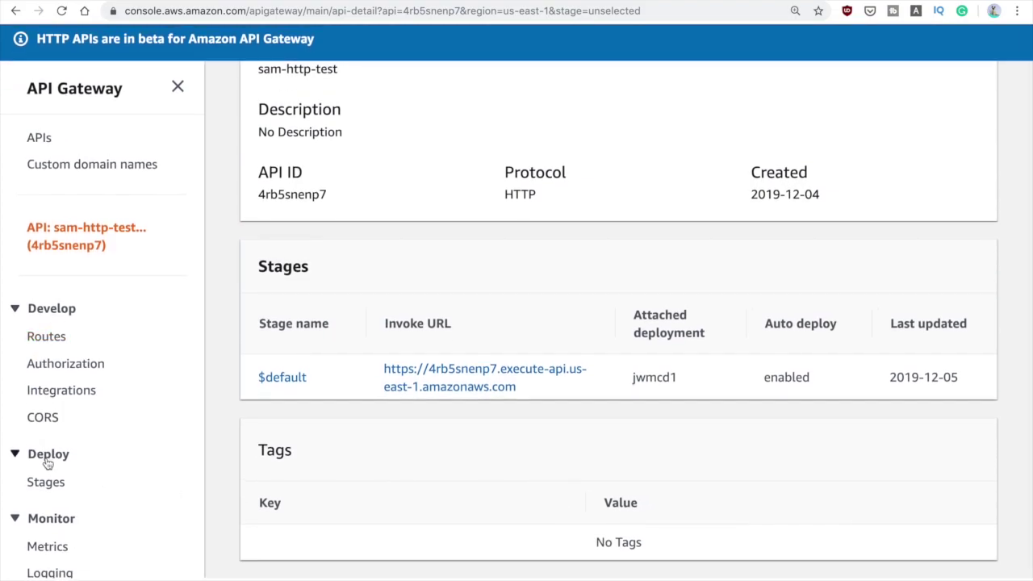
{"action": "left_click", "coordinate": [50, 338]}
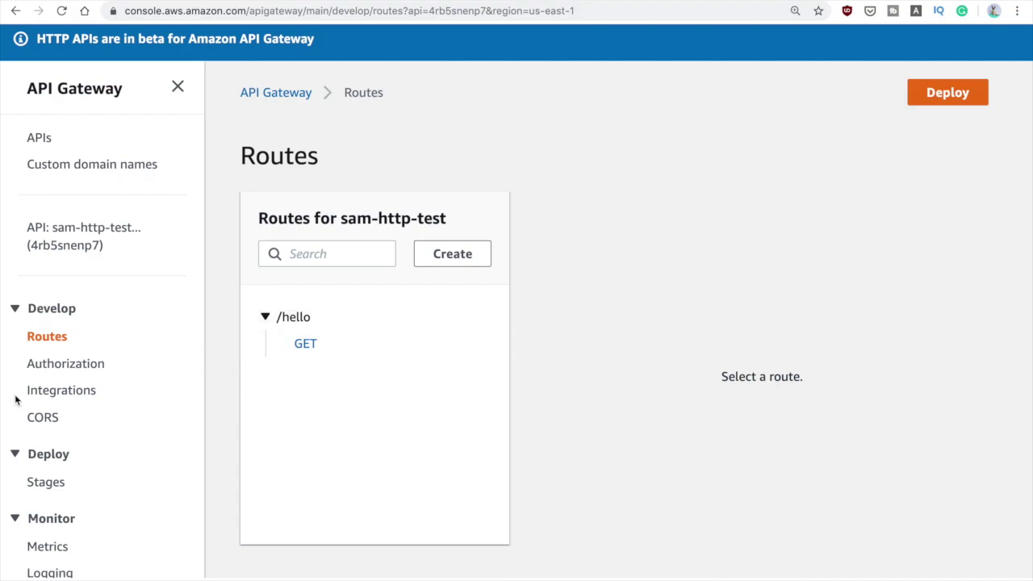
{"action": "left_click", "coordinate": [344, 354]}
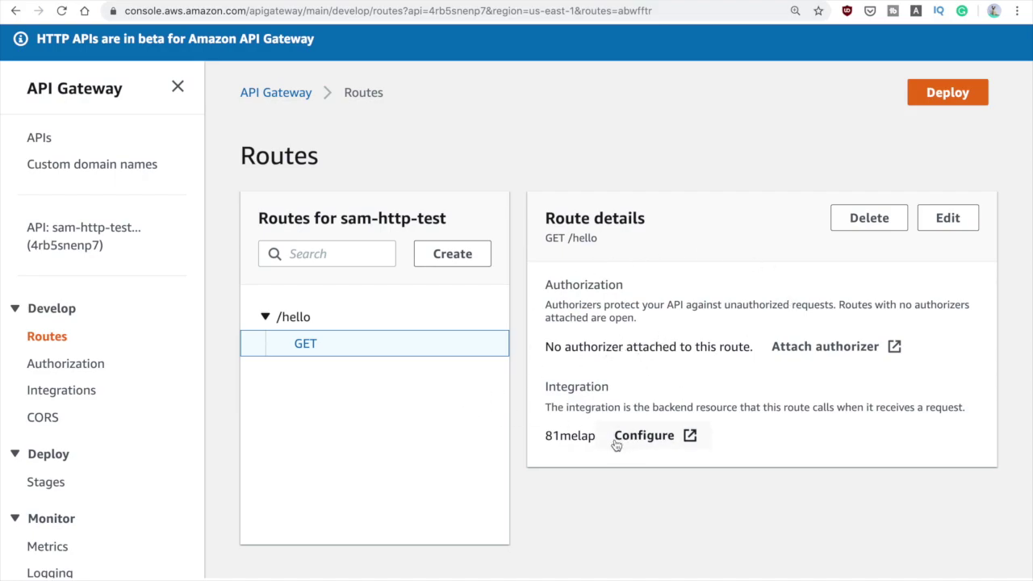
{"action": "left_click", "coordinate": [94, 392]}
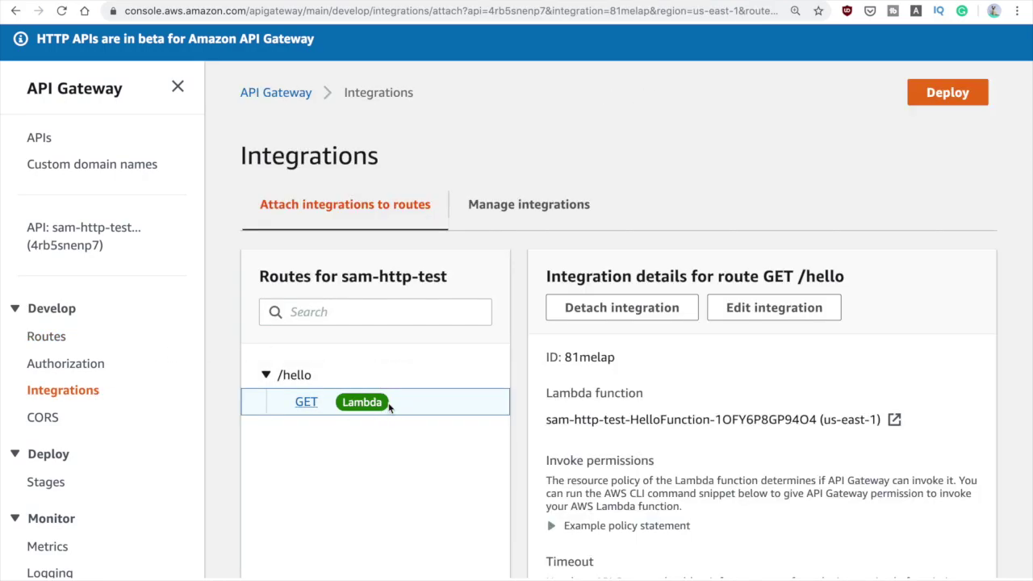
{"action": "scroll", "coordinate": [372, 408], "scroll_direction": "down", "scroll_amount": 2}
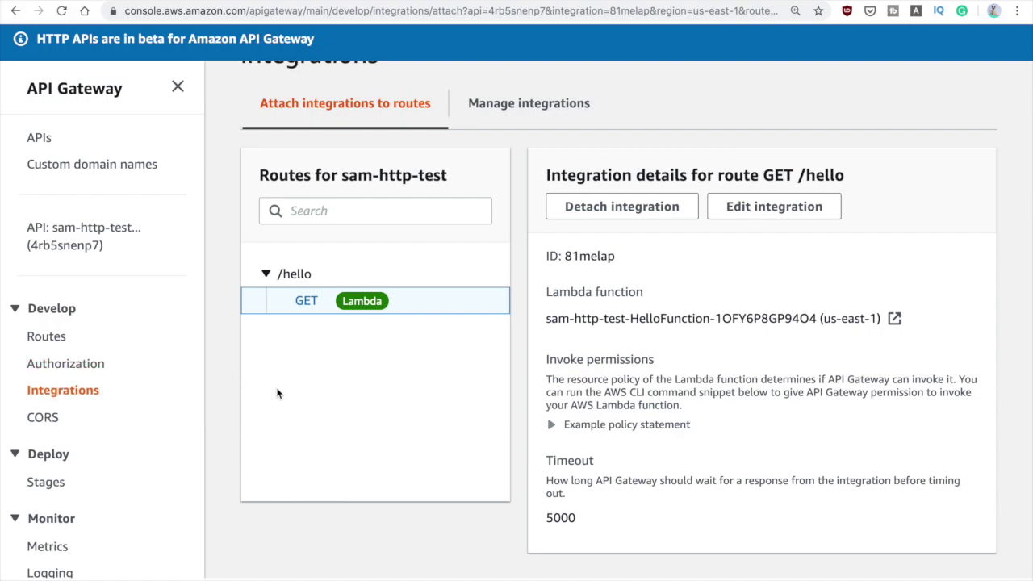
Step: Open the form for creating a JWT authorizer and attaching it to the GET /hello route
{"action": "left_click", "coordinate": [56, 364]}
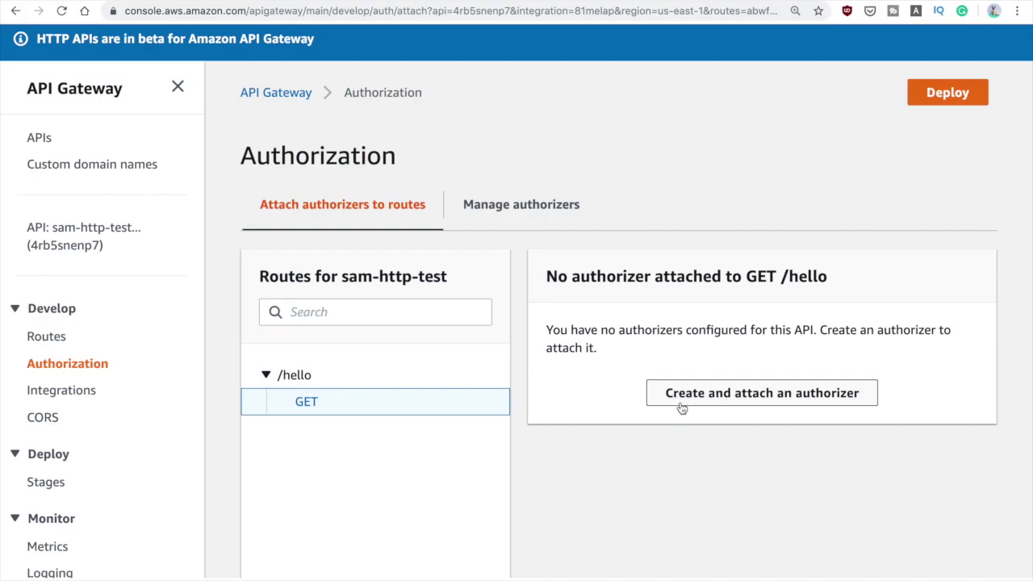
{"action": "scroll", "coordinate": [701, 404], "scroll_direction": "down", "scroll_amount": 2}
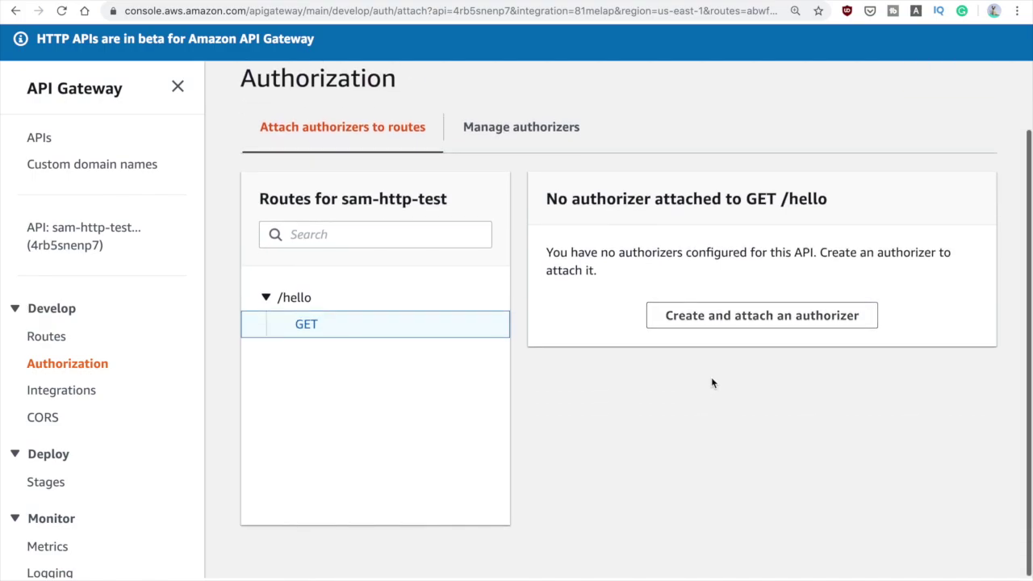
{"action": "left_click", "coordinate": [719, 321]}
{"action": "scroll", "coordinate": [720, 321], "scroll_direction": "down", "scroll_amount": 3}
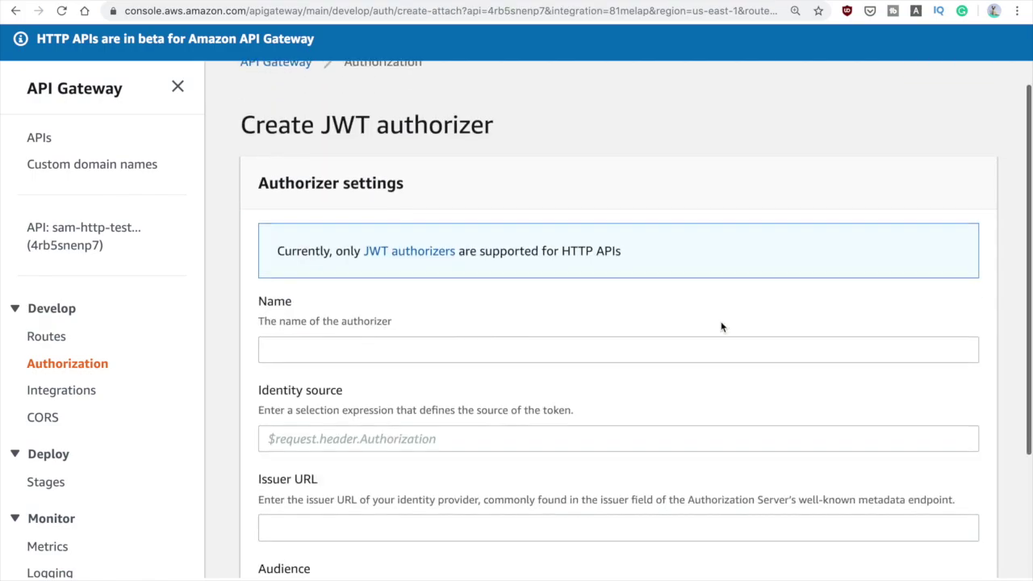
Step: Review the settings in the JWT authorizer form, from name to audience, and examine the API's CORS configuration
{"action": "scroll", "coordinate": [617, 279], "scroll_direction": "down", "scroll_amount": 1}
{"action": "scroll", "coordinate": [617, 279], "scroll_direction": "up", "scroll_amount": 1}
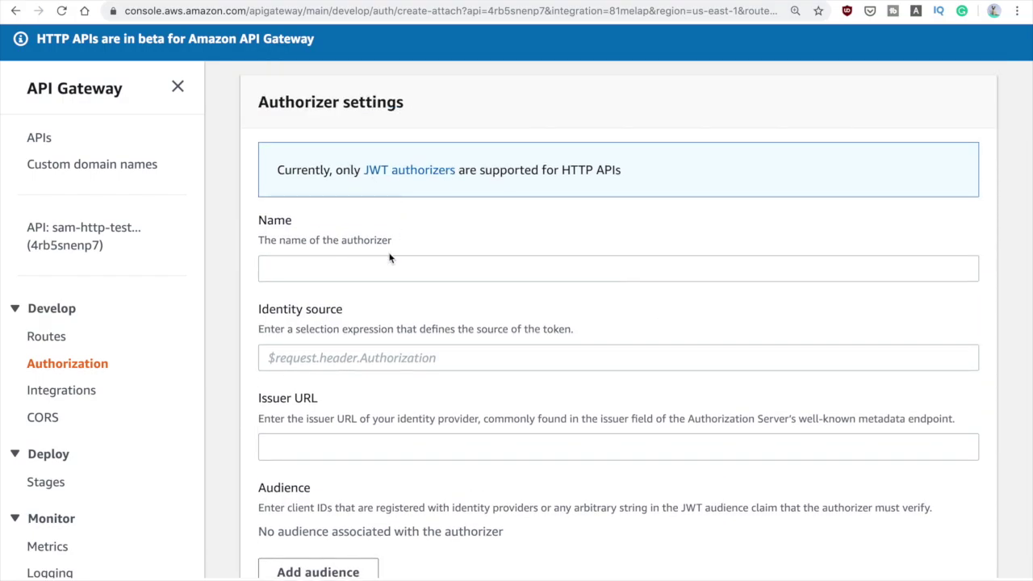
{"action": "scroll", "coordinate": [390, 259], "scroll_direction": "down", "scroll_amount": 3}
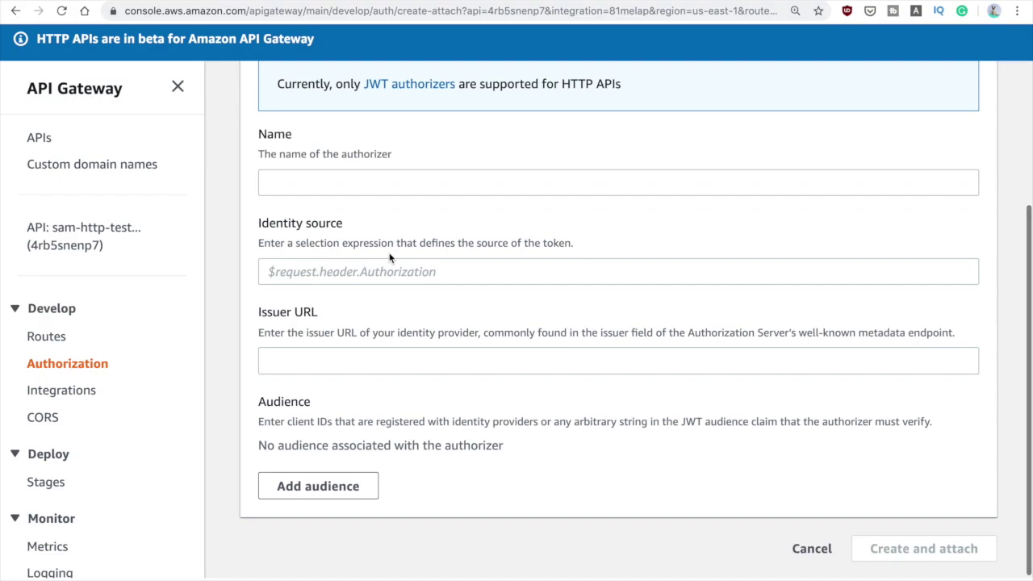
{"action": "scroll", "coordinate": [390, 258], "scroll_direction": "up", "scroll_amount": 3}
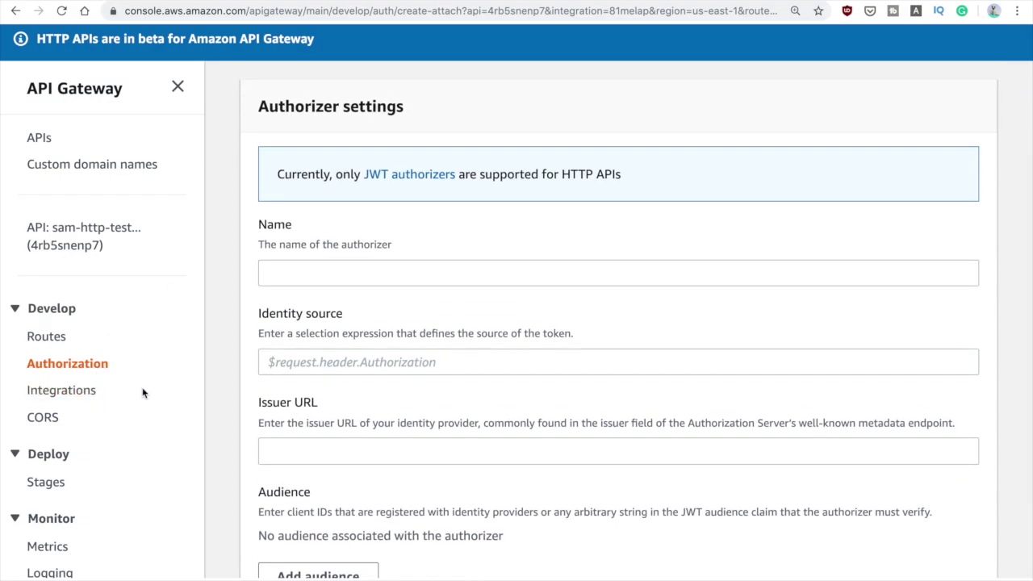
{"action": "left_click", "coordinate": [44, 417]}
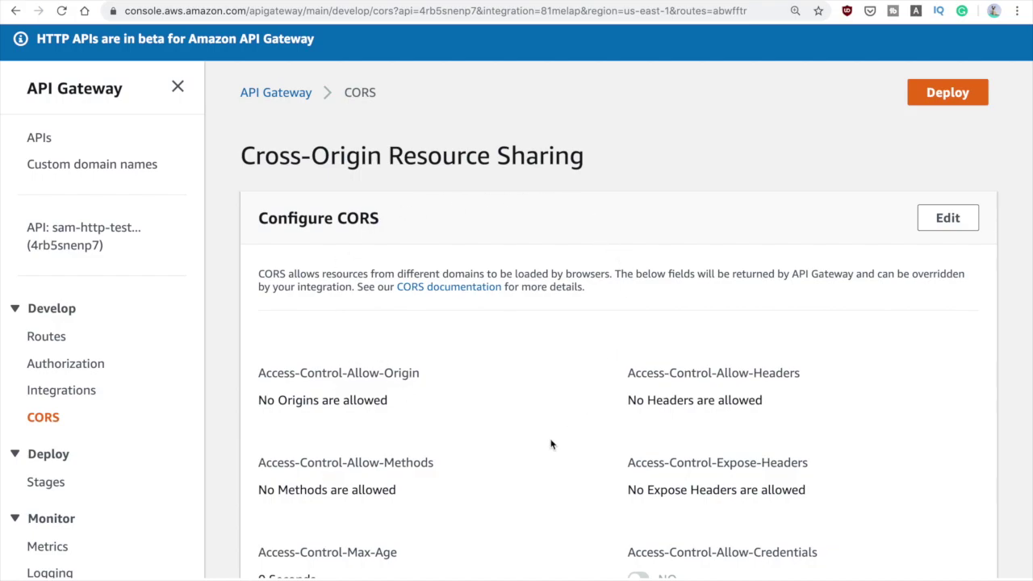
{"action": "scroll", "coordinate": [519, 462], "scroll_direction": "down", "scroll_amount": 1}
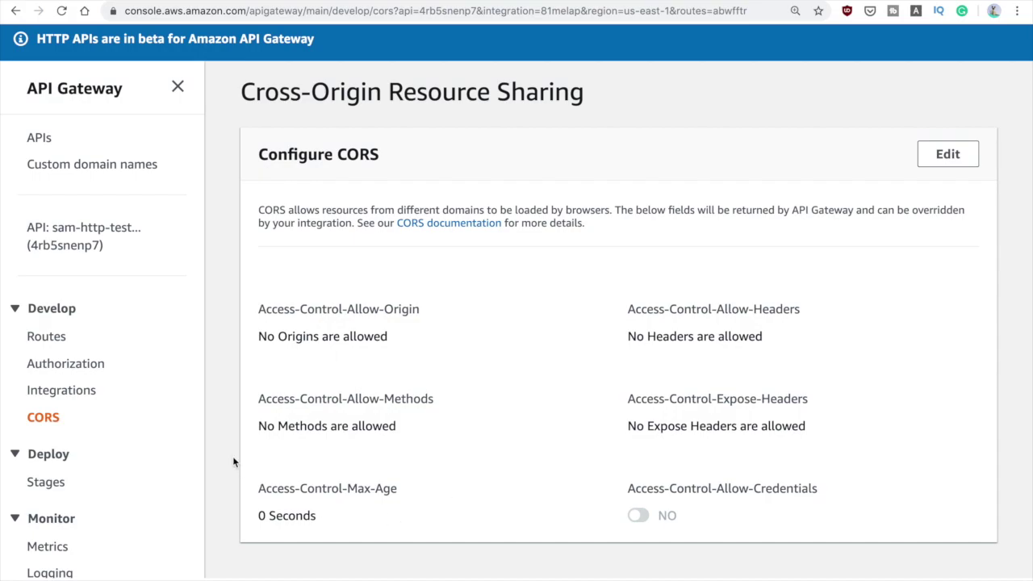
Step: Open the $default stage from the API's stages and examine its stage details, attached deployment and tags
{"action": "left_click", "coordinate": [50, 481]}
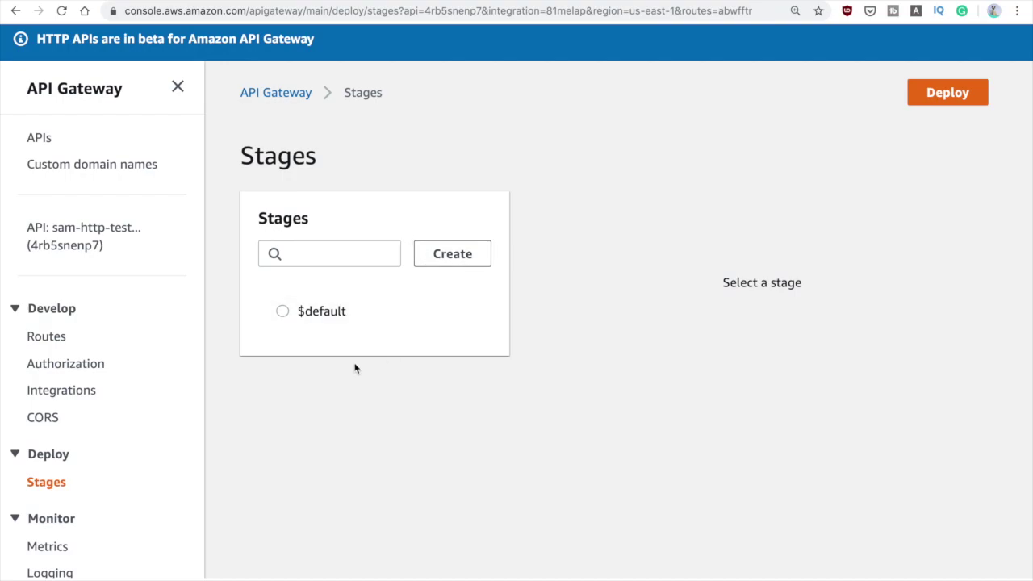
{"action": "left_click", "coordinate": [316, 315]}
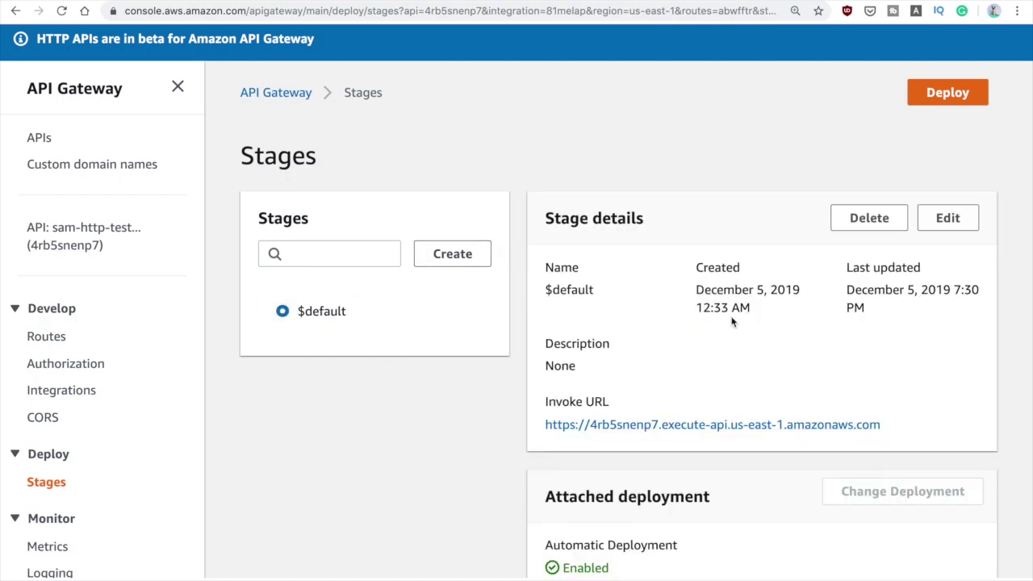
{"action": "scroll", "coordinate": [732, 321], "scroll_direction": "down", "scroll_amount": 3}
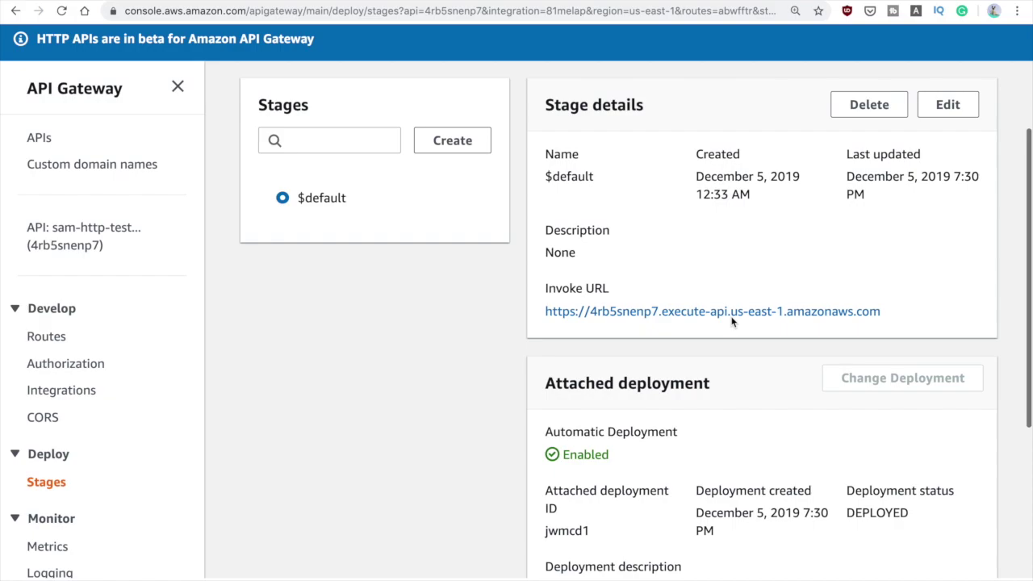
{"action": "scroll", "coordinate": [731, 321], "scroll_direction": "down", "scroll_amount": 6}
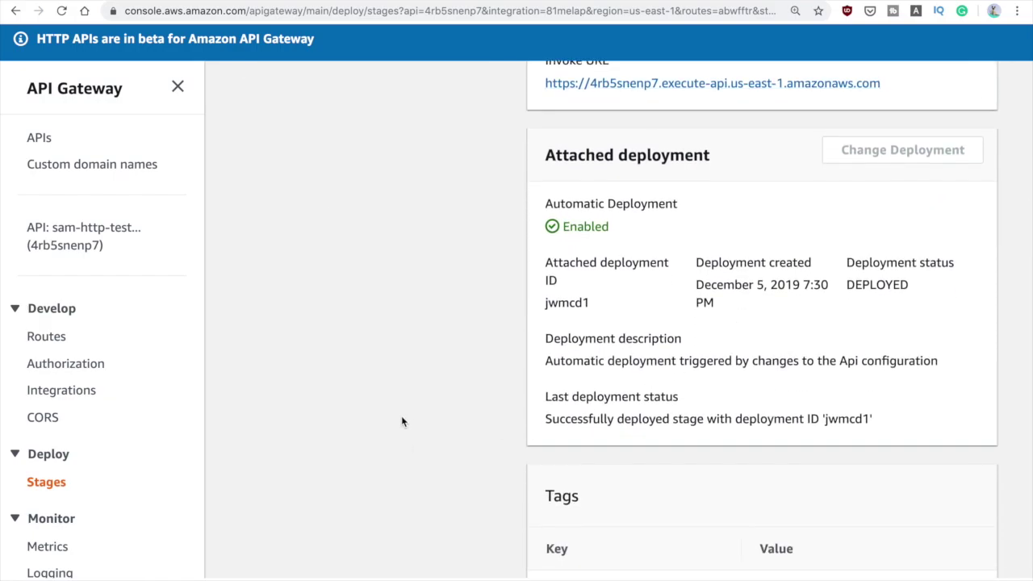
{"action": "scroll", "coordinate": [355, 448], "scroll_direction": "down", "scroll_amount": 1}
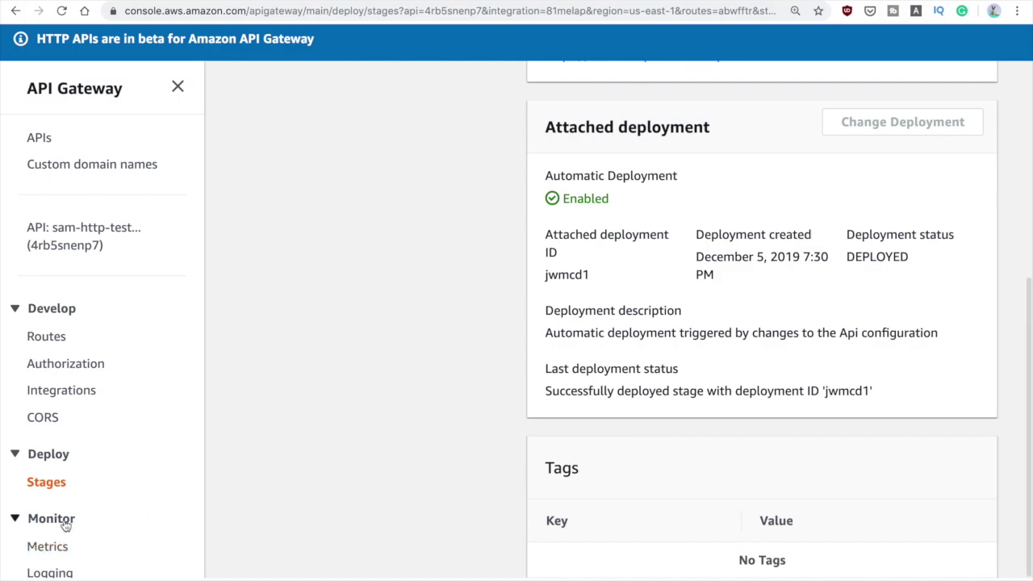
Step: Check the $default stage's route metrics and access logging settings, and return to the sam-http-test API's details
{"action": "left_click", "coordinate": [56, 548]}
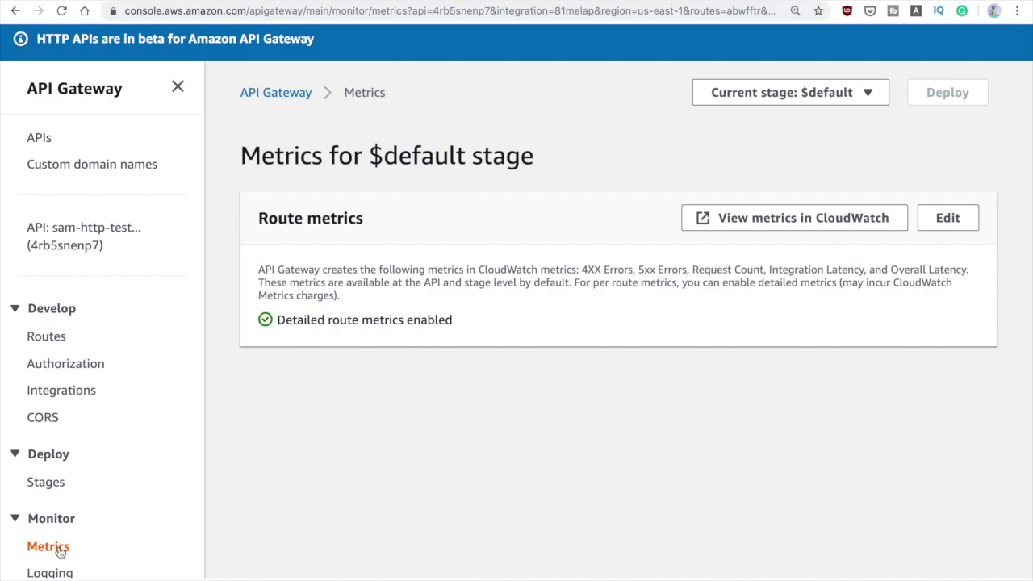
{"action": "left_click", "coordinate": [50, 573]}
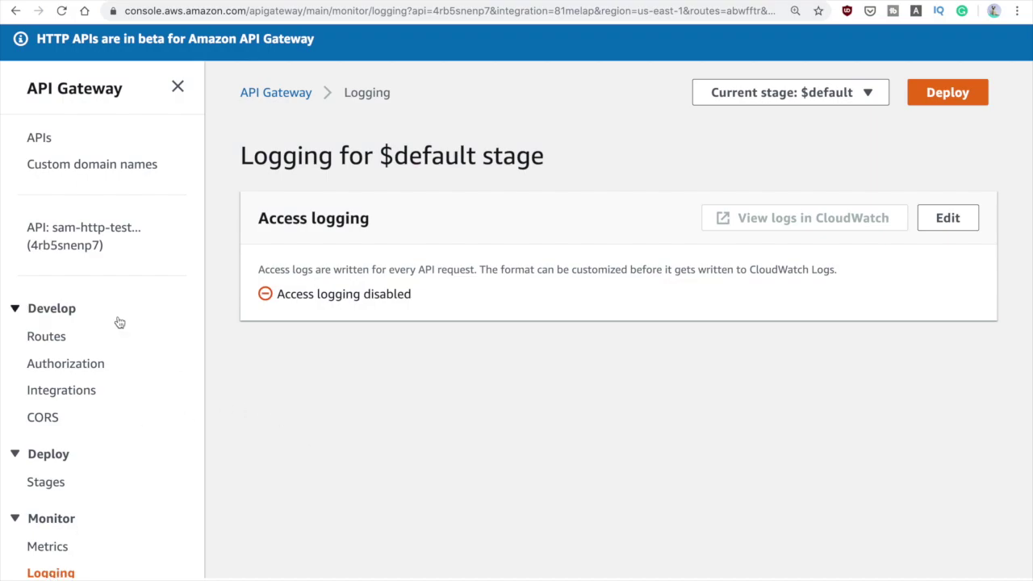
{"action": "left_click", "coordinate": [86, 229]}
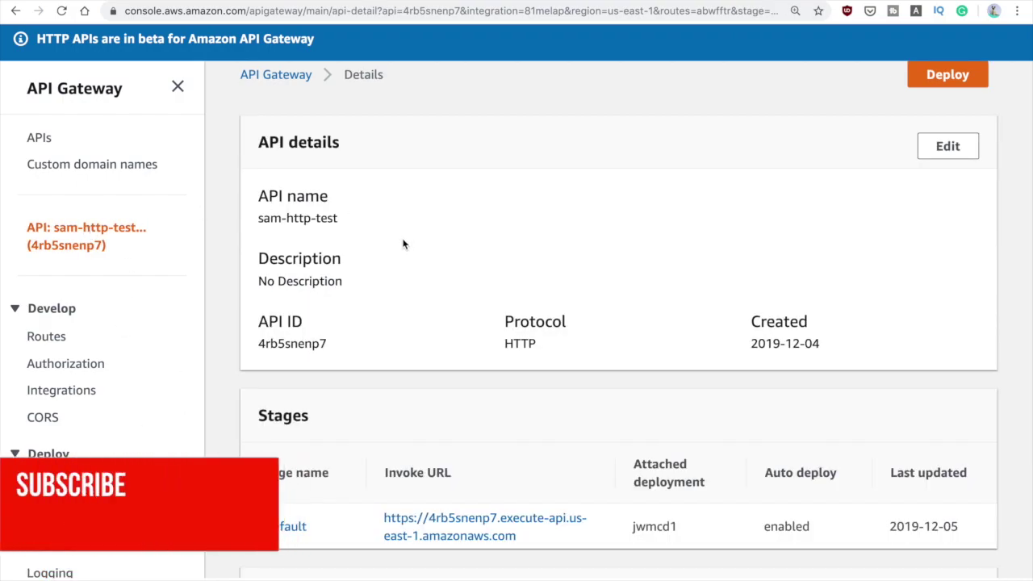